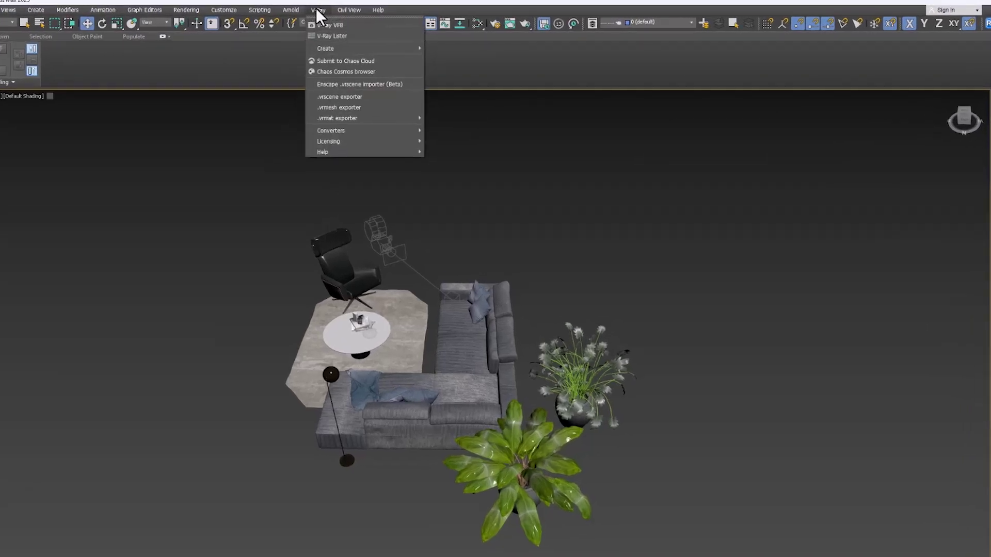
Open the V-Ray .vrscene exporter and tick Export animation.
click(346, 96)
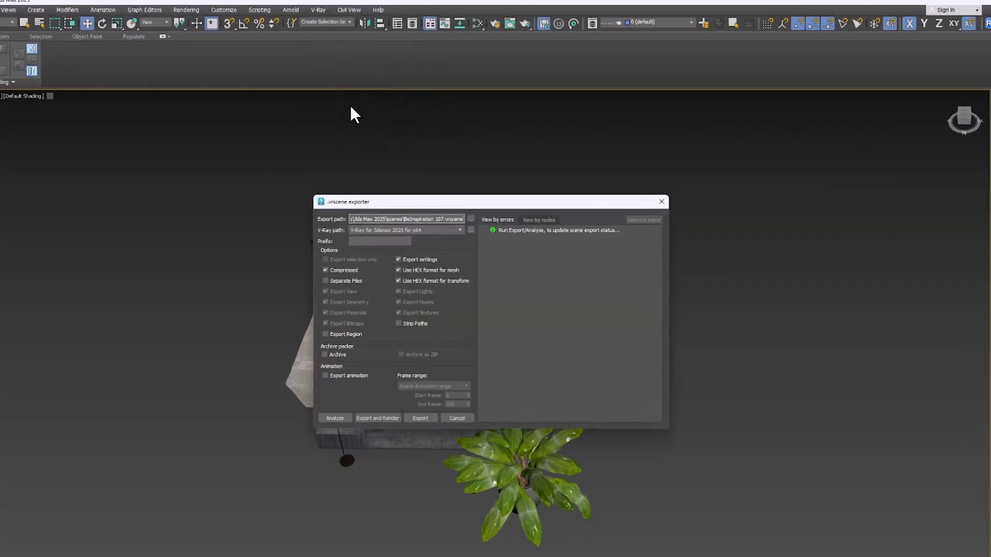
drag(409, 130, 400, 109)
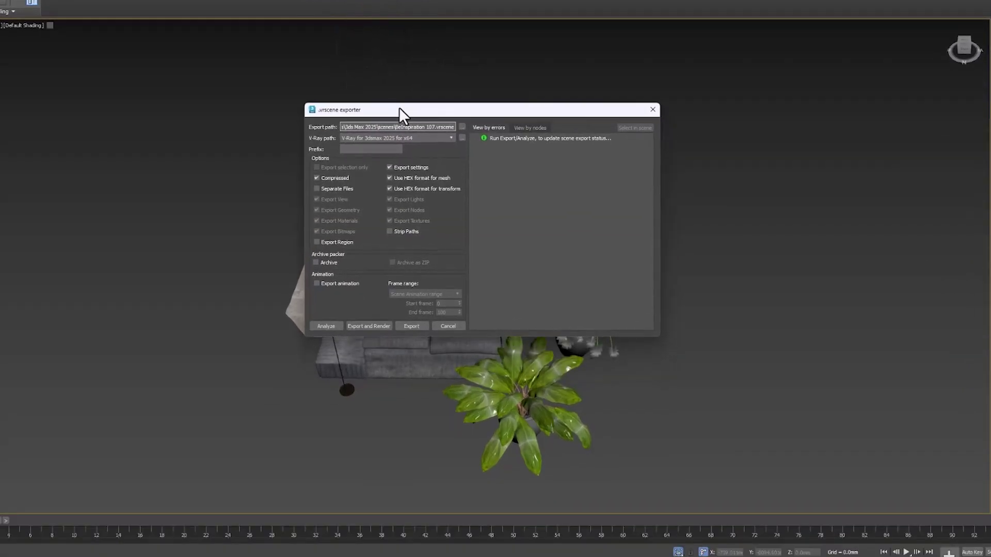
click(331, 284)
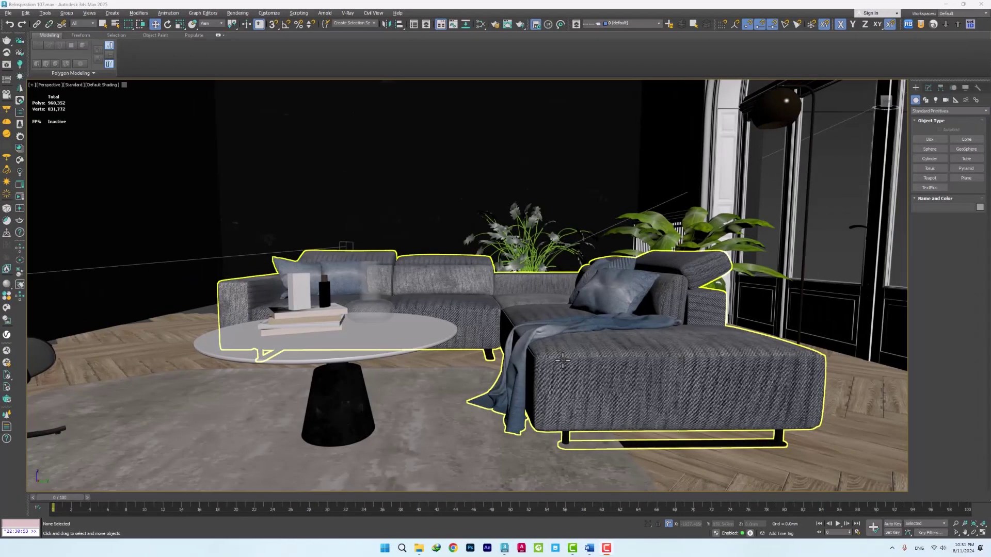
Orbit the perspective view toward the armchair, then back to a front view of the sofa.
alt+middle_drag(381, 336, 214, 222)
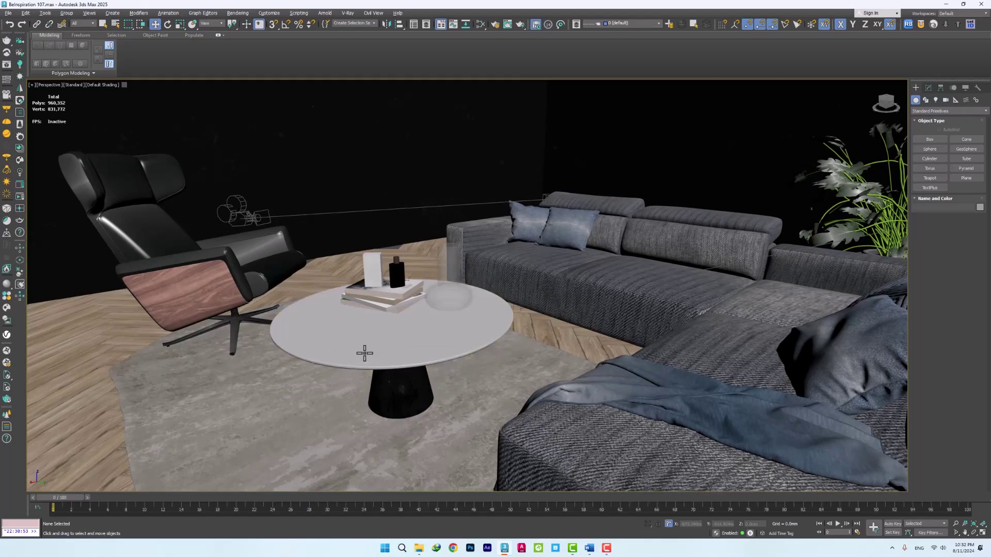
alt+middle_drag(365, 350, 403, 342)
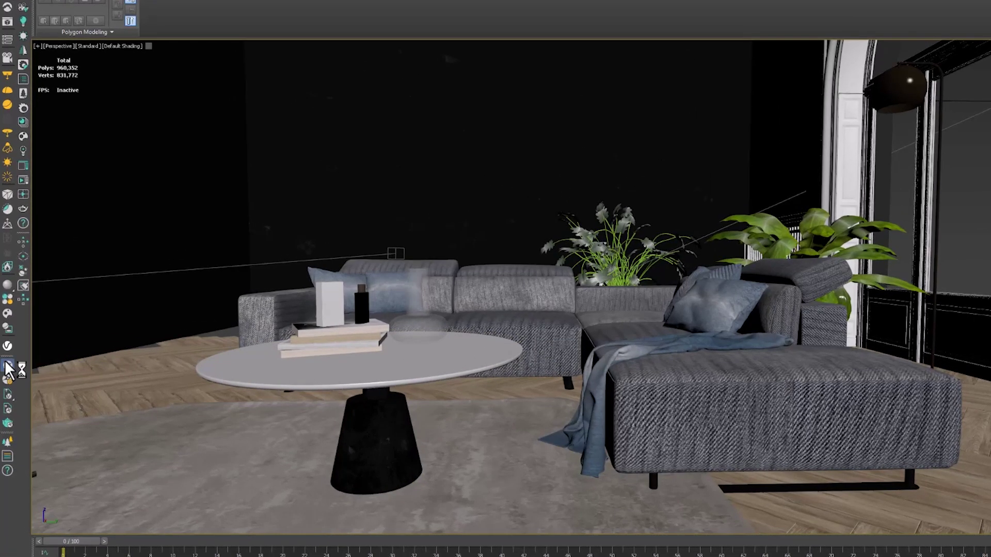
Live-link the scene to Chaos Vantage and view it through the Original Camera.
click(7, 367)
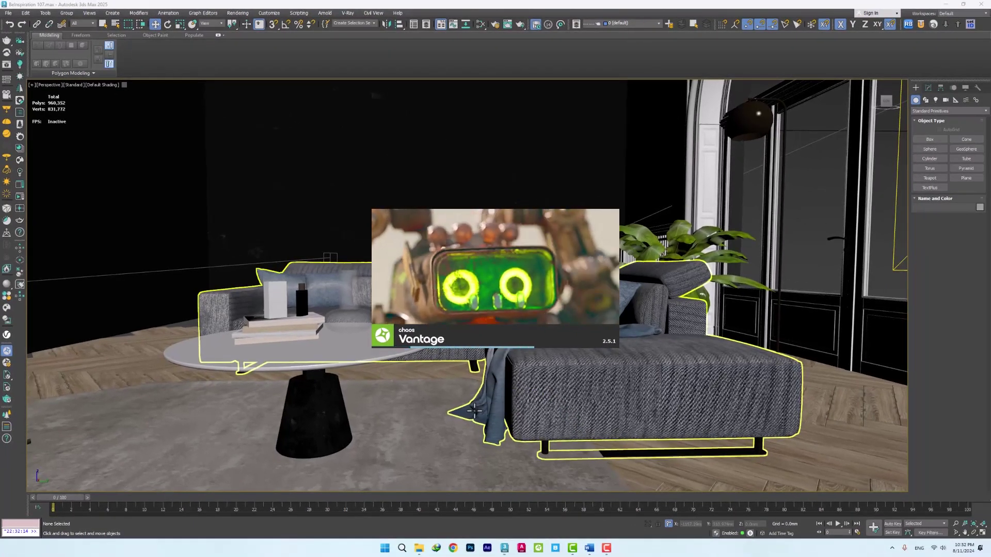
click(539, 549)
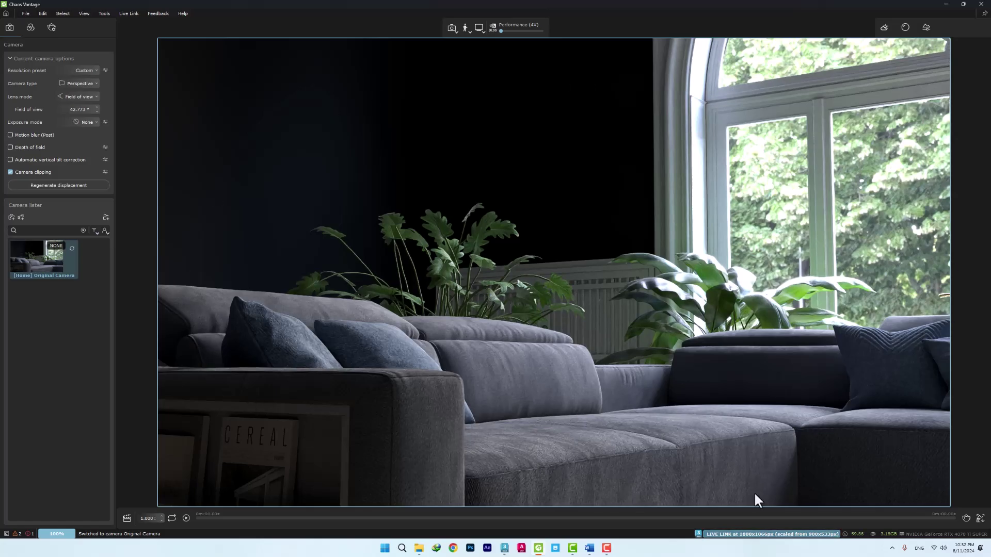
drag(500, 367, 528, 375)
click(33, 255)
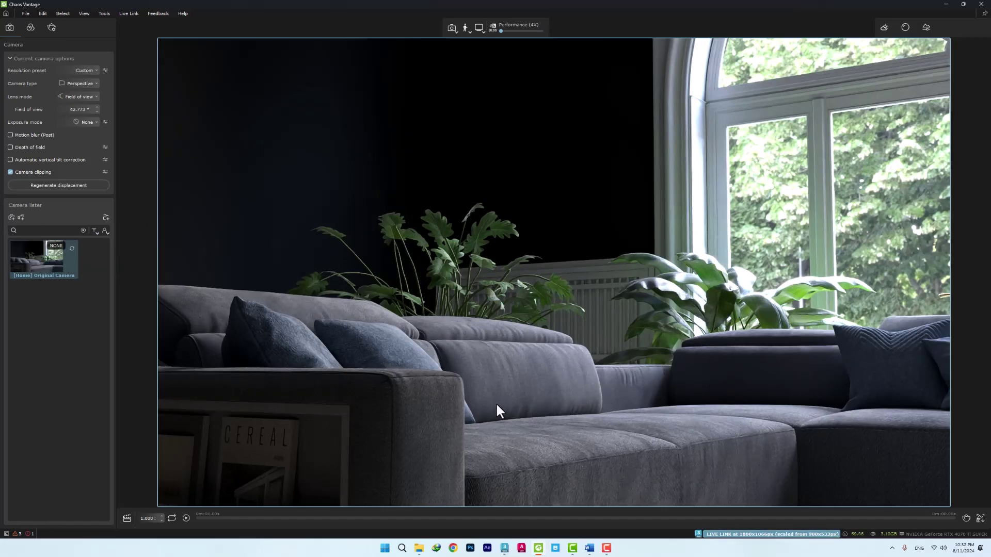
Save a sofa view as camera Close up_01 and widen its field of view to include the window.
drag(495, 401, 433, 361)
double_click(46, 318)
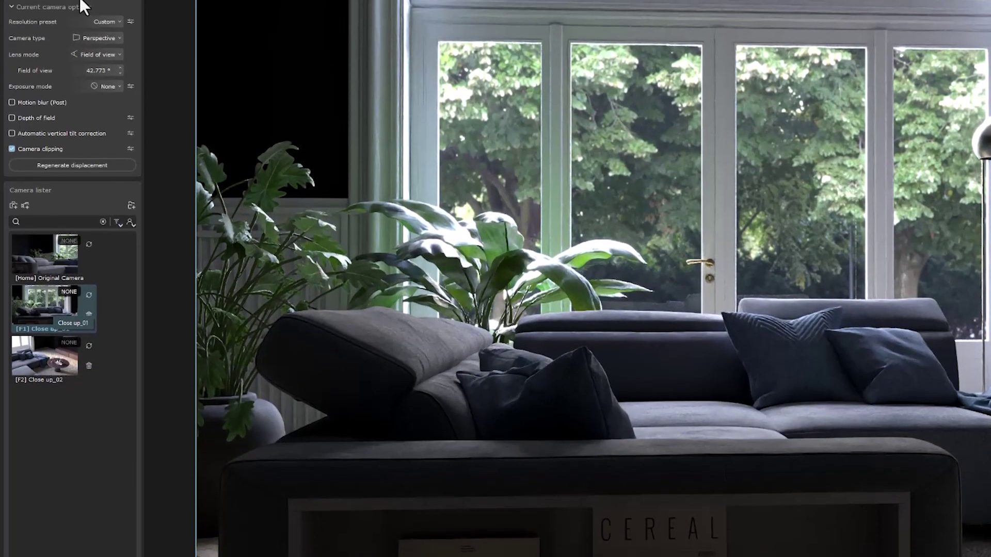
drag(120, 66, 125, 87)
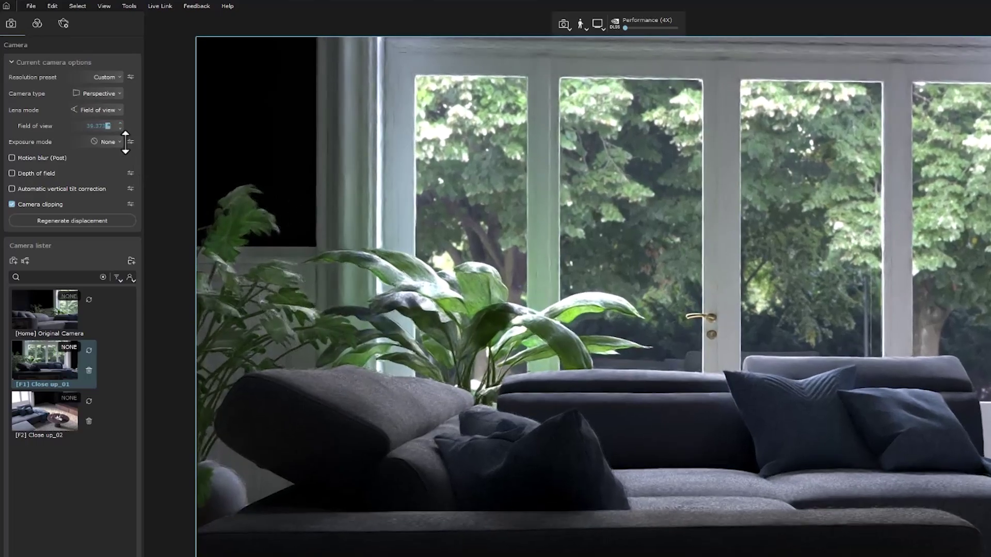
drag(125, 141, 106, 16)
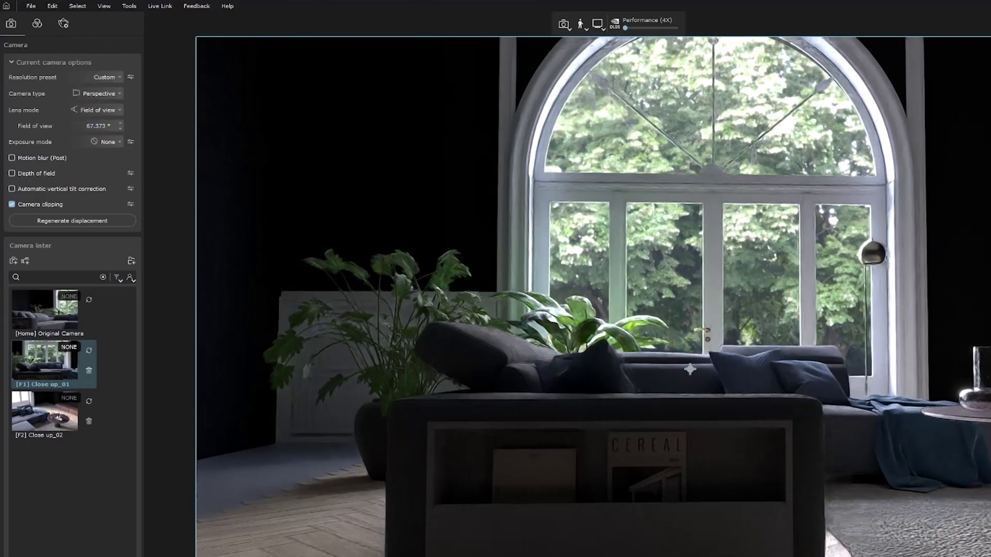
drag(695, 382, 609, 361)
scroll(609, 361, up, 5)
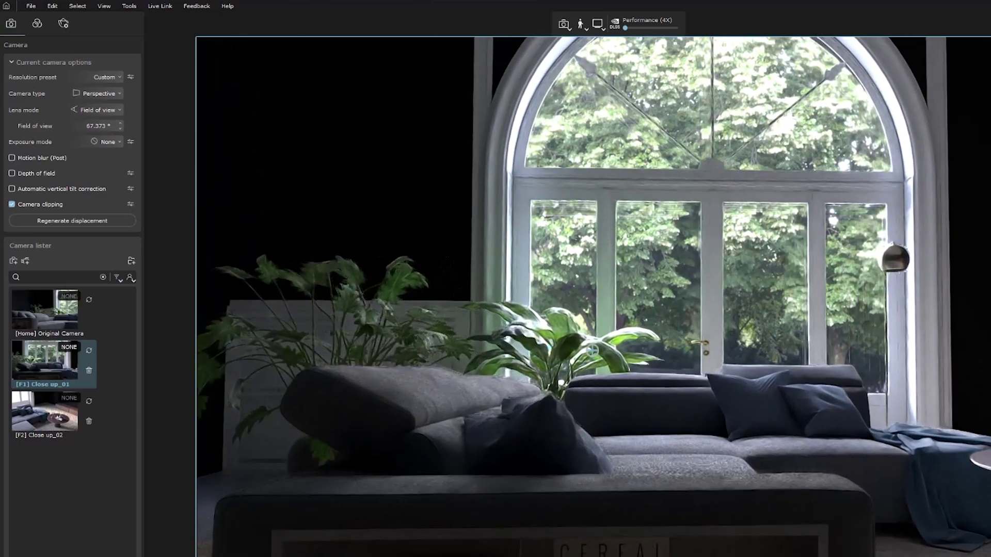
scroll(617, 358, up, 2)
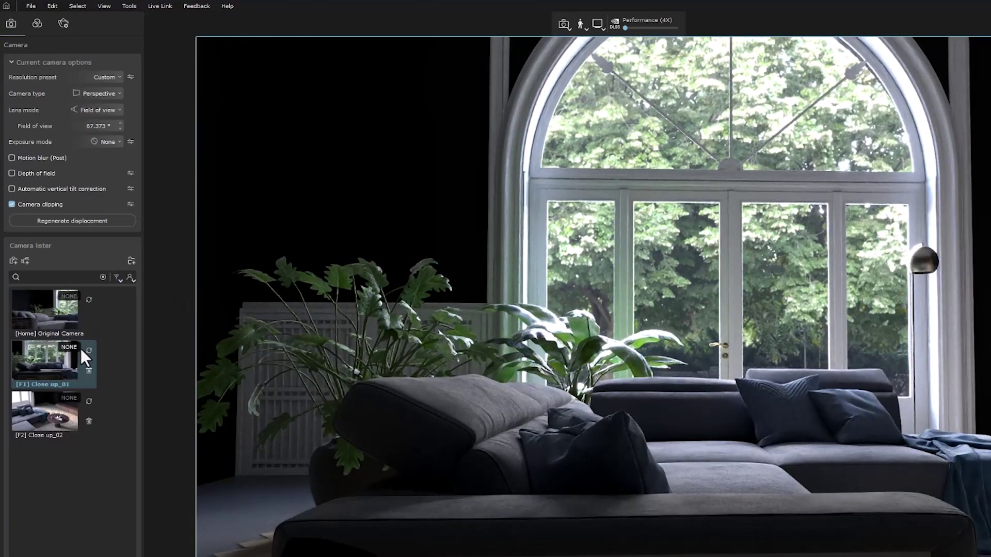
Give Close up_02 camera clipping, a 20.273° field of view and 6434.977 mm near clipping.
click(46, 412)
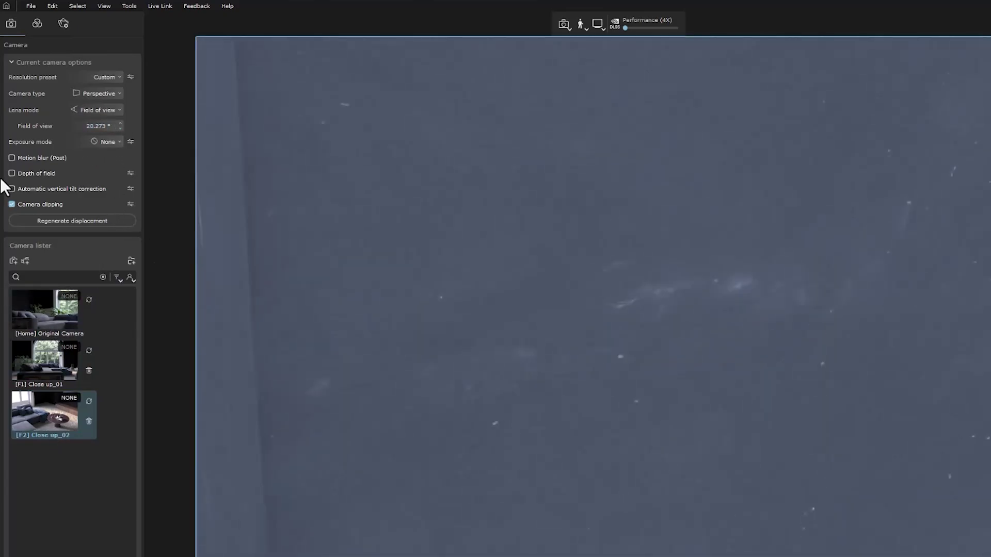
click(130, 204)
mouse_move(119, 226)
mouse_down()
mouse_move(120, 202)
mouse_move(120, 230)
mouse_up()
click(89, 432)
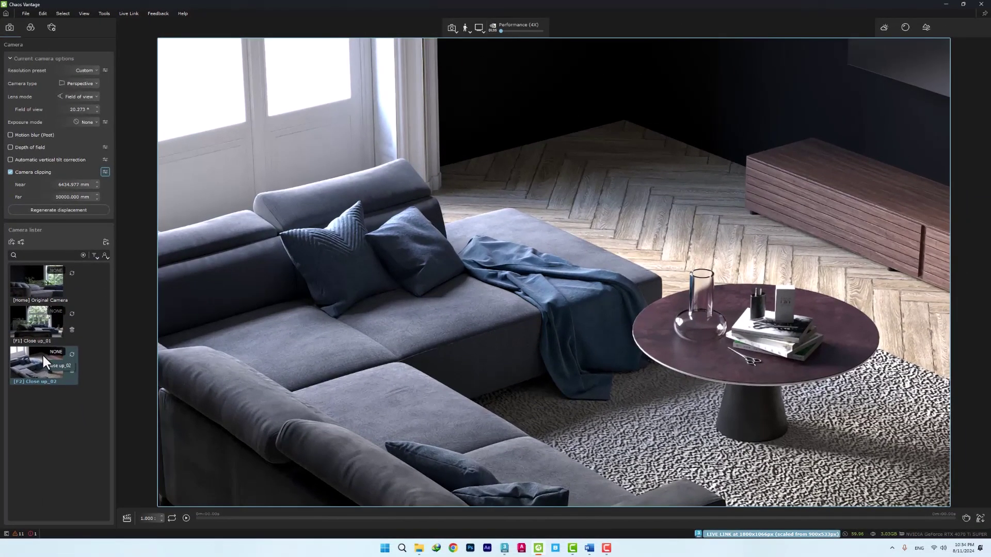
click(126, 518)
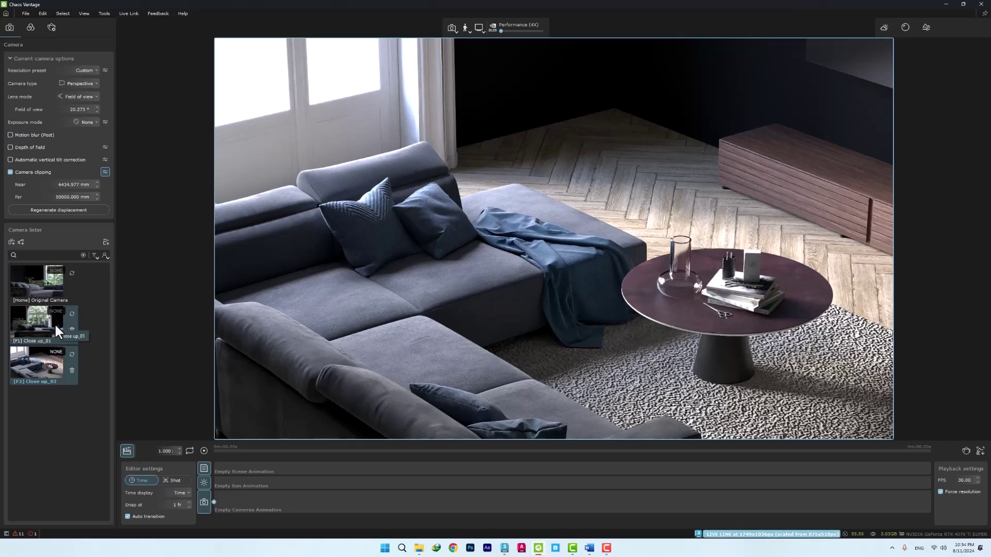
Add Close up_01 to the Cameras track, show it as shots, and set the first transition to 8 s.
drag(36, 319, 216, 502)
click(172, 480)
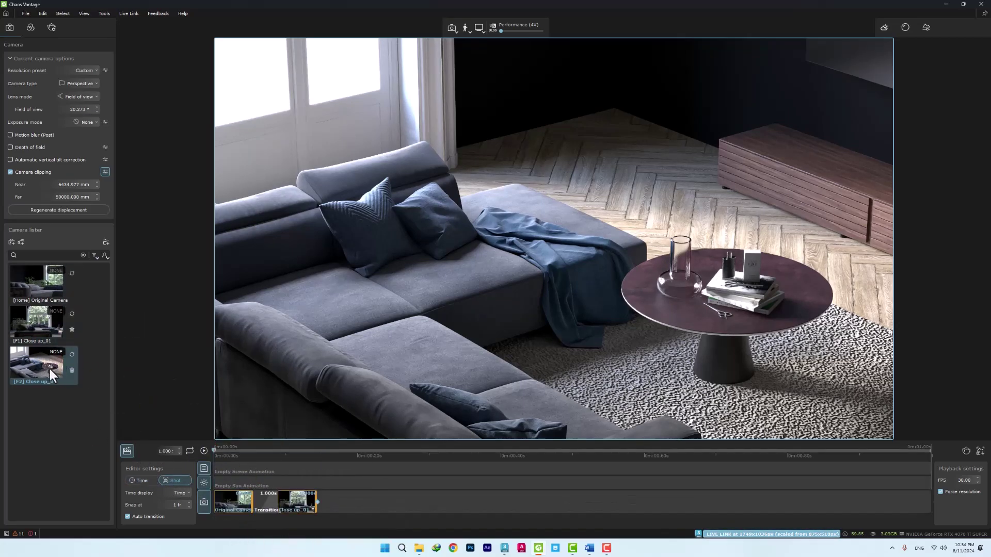
right_click(265, 503)
click(288, 460)
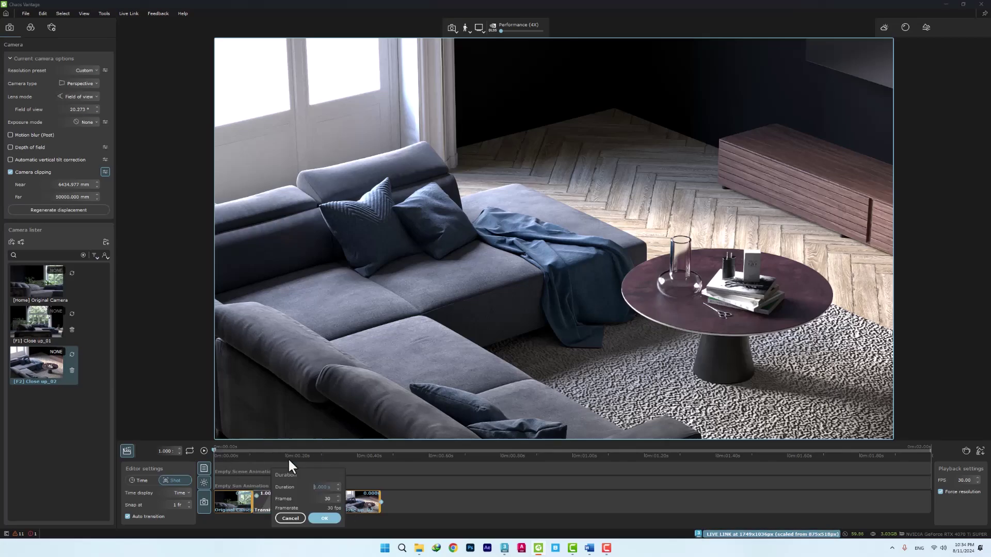
text(8)
key(Return)
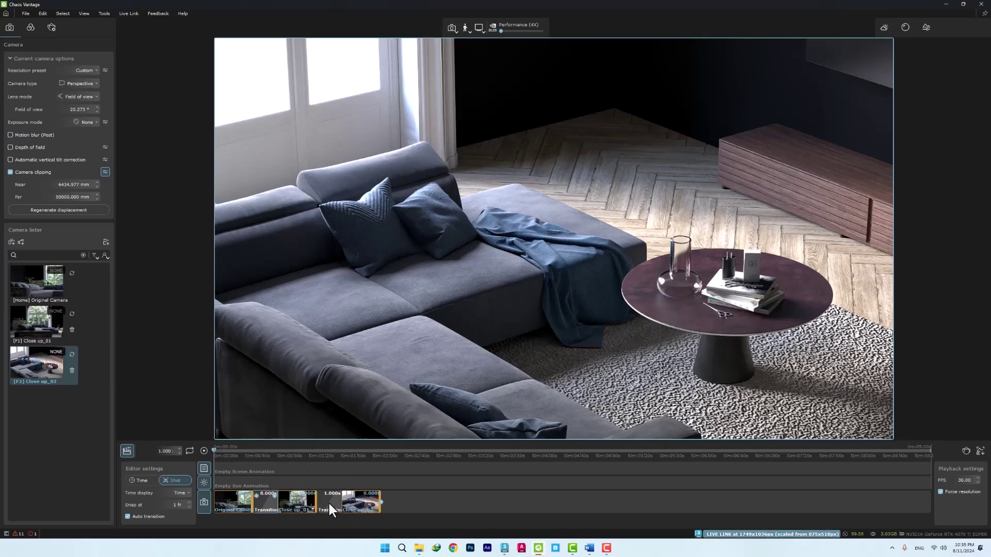
Set the second transition to 8 seconds and play the camera animation.
right_click(329, 502)
click(349, 465)
text(8)
key(Return)
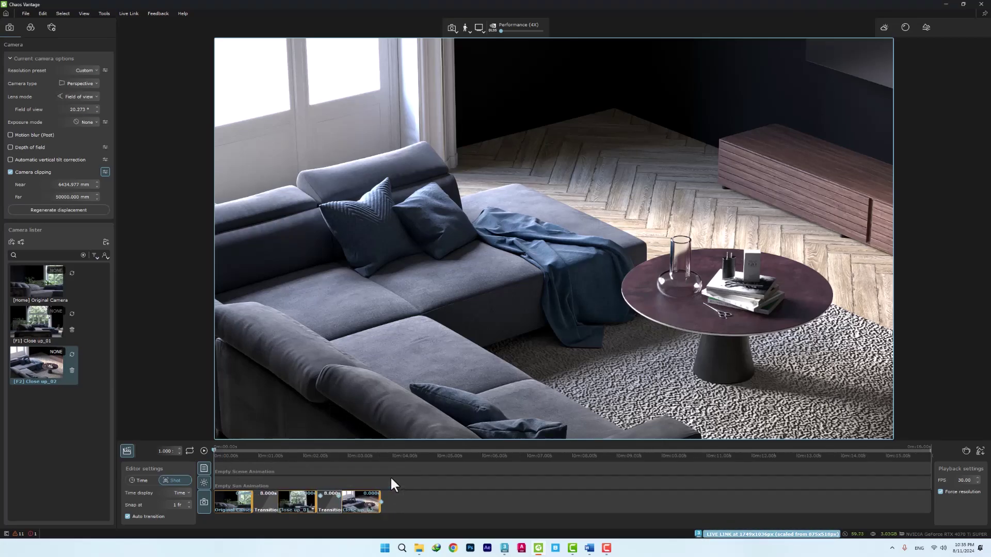
click(204, 451)
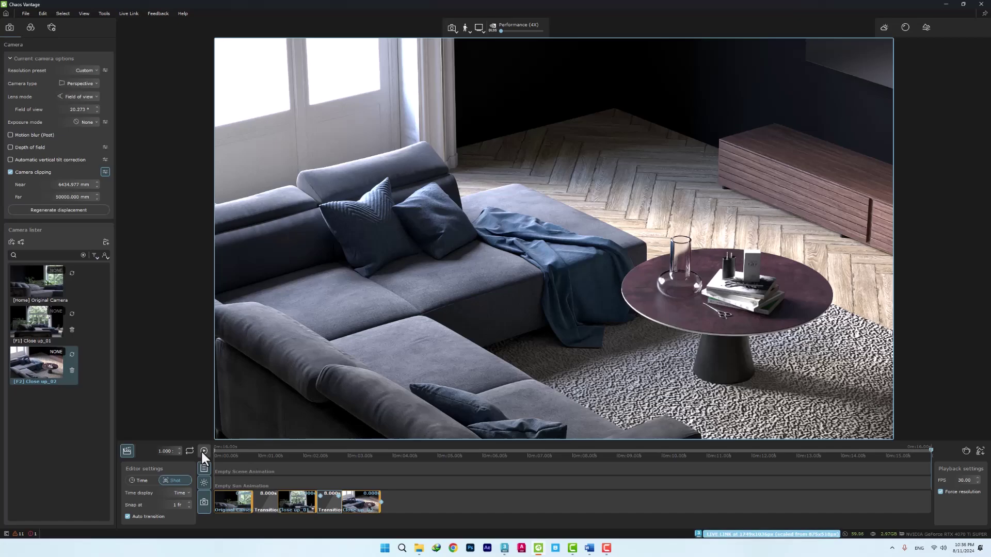
Close the 3ds Max V-Ray log, then save the Vantage scene as 'Export to 3ds max'.
click(947, 4)
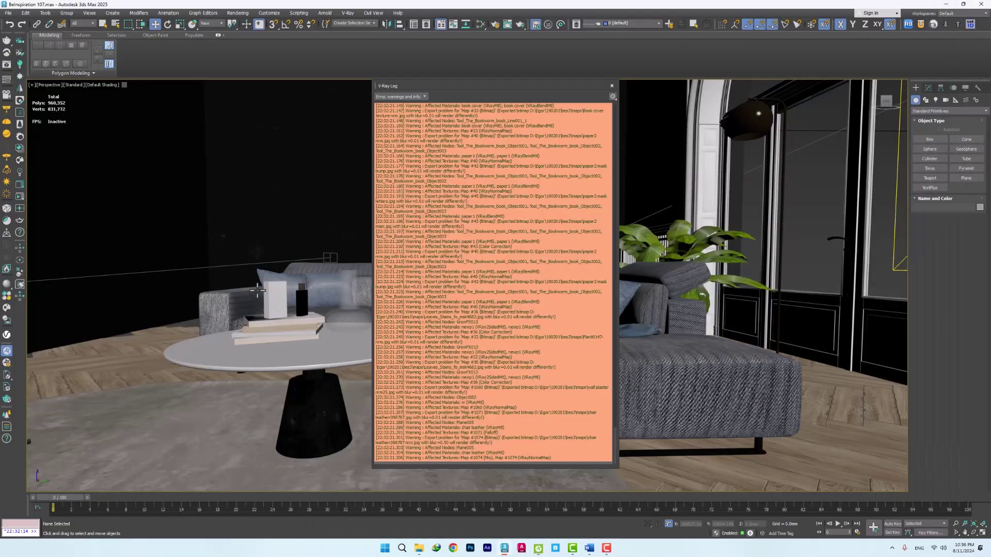
click(612, 86)
mouse_move(541, 555)
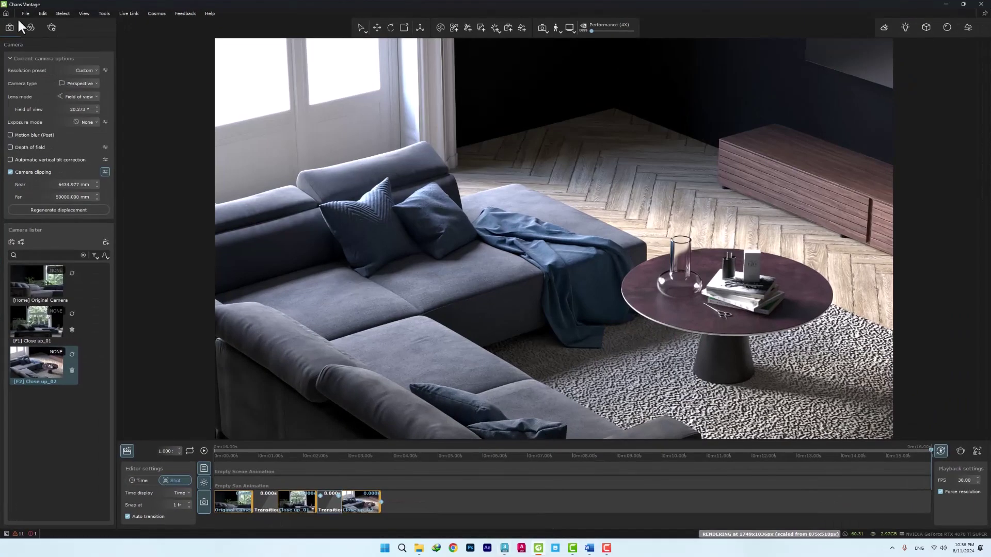
click(22, 11)
click(44, 101)
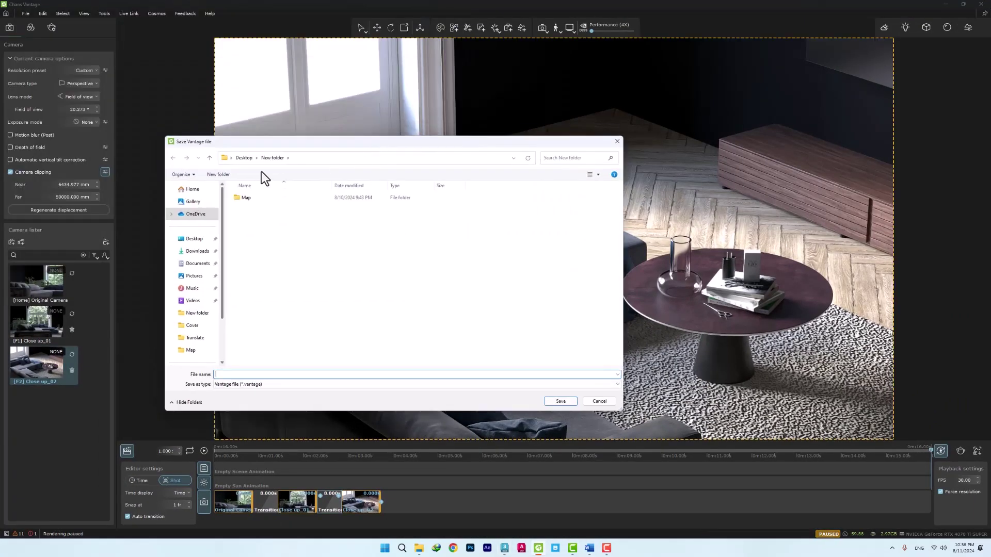
text(Export to 3ds max)
click(567, 402)
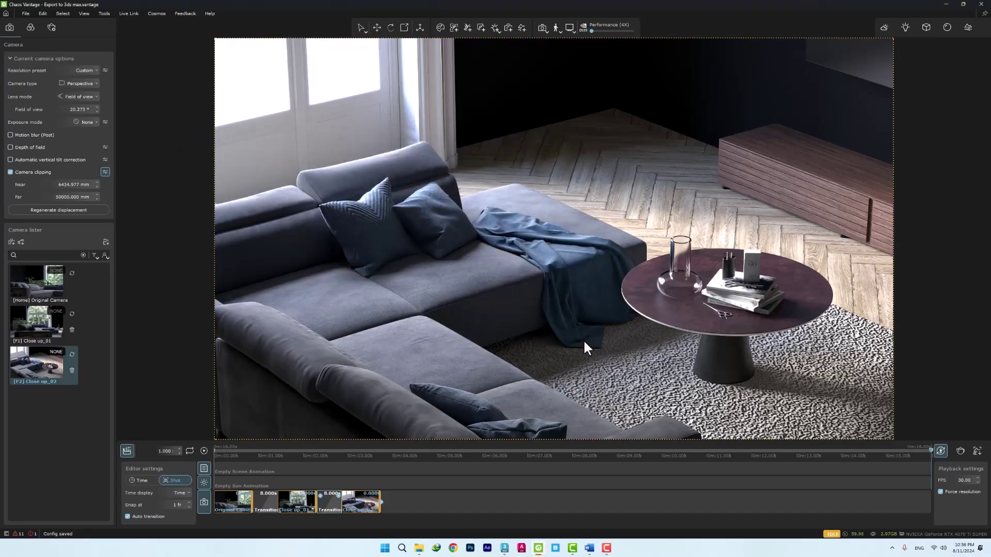
click(945, 5)
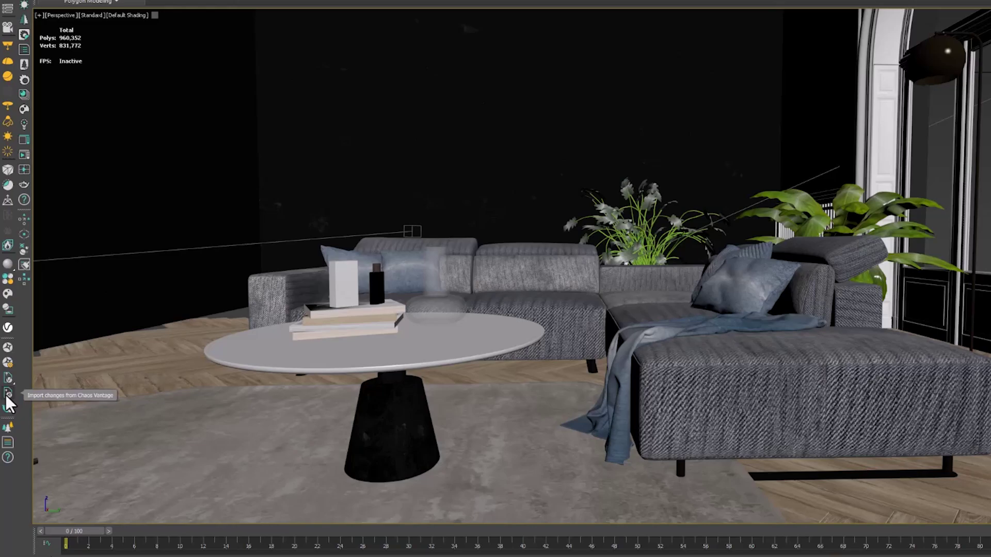
Import cameras and animation from the 'Export to 3ds max' Vantage file via Import changes from Vantage.
click(6, 395)
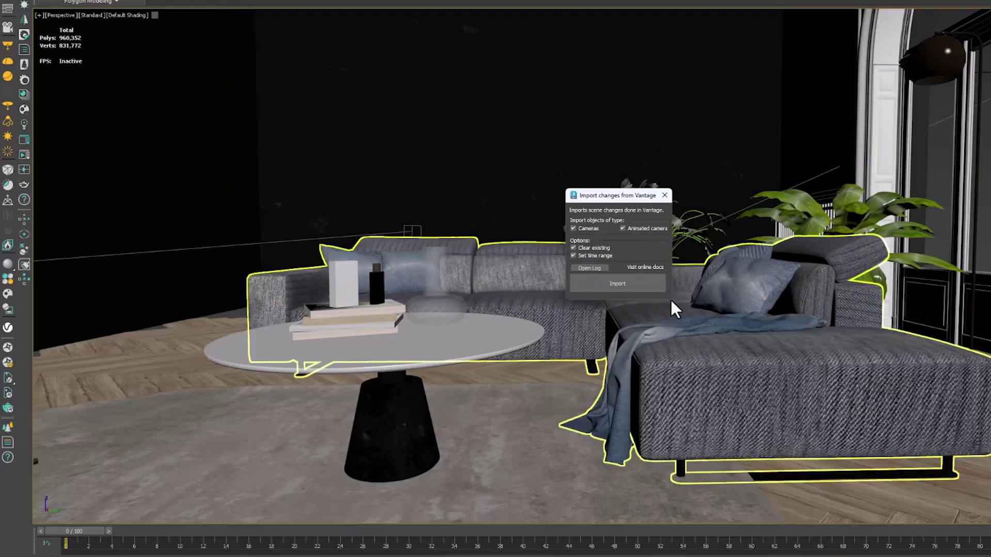
click(624, 284)
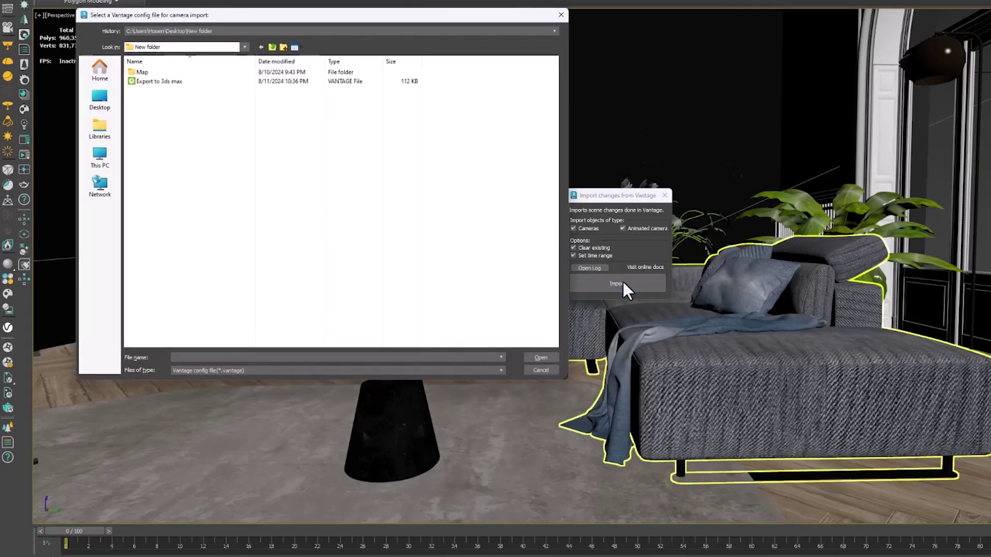
click(152, 82)
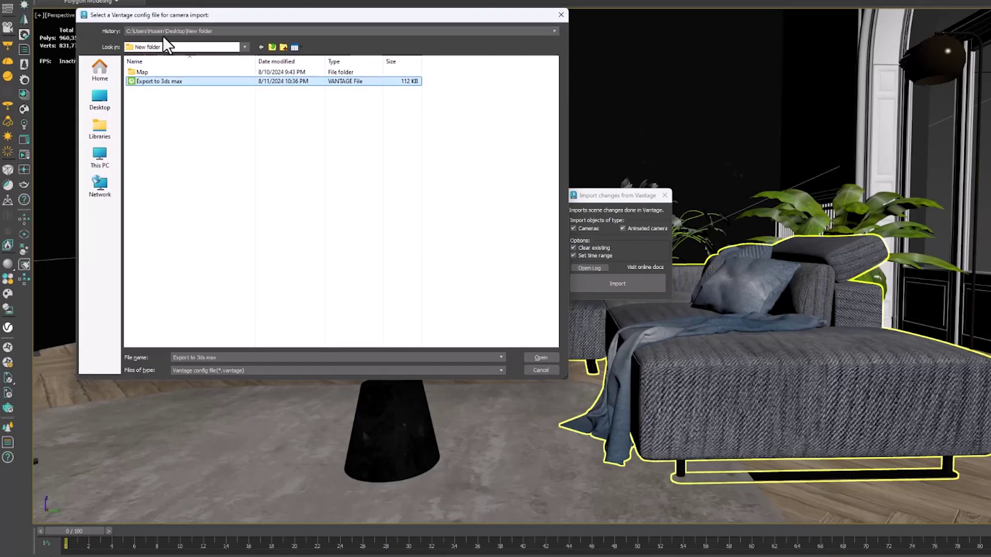
double_click(160, 81)
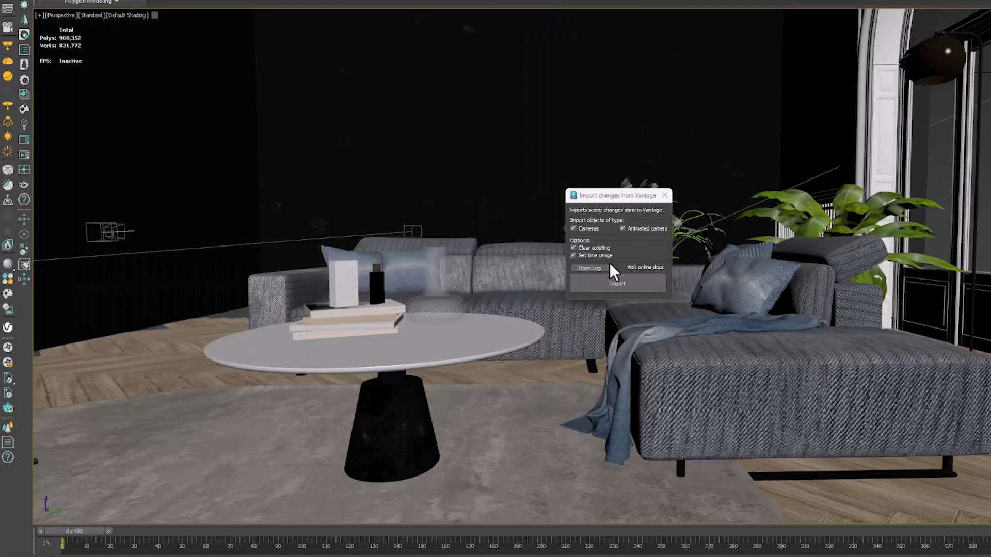
Close the import window, restore the floating viewport, and list its available cameras.
click(664, 196)
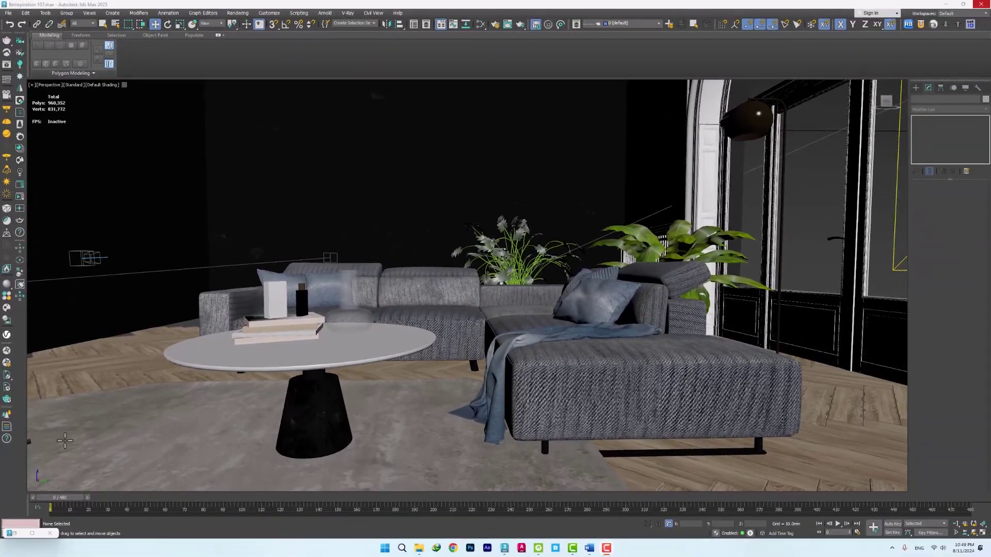
double_click(16, 535)
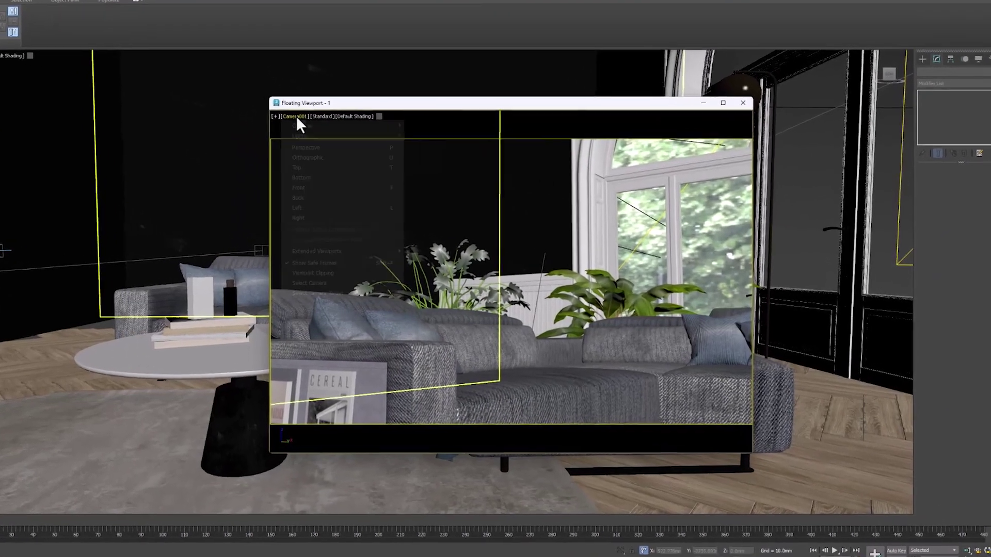
click(332, 129)
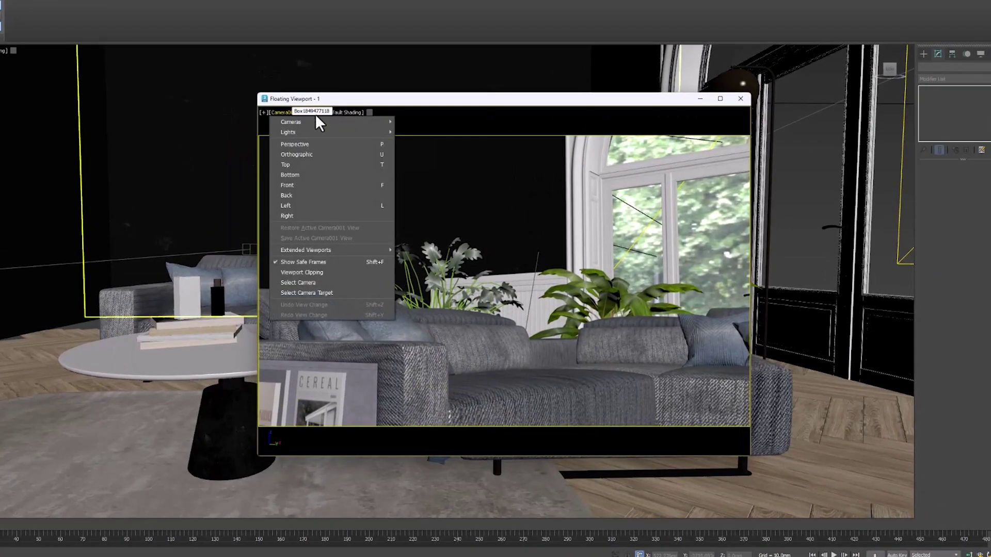
mouse_move(362, 137)
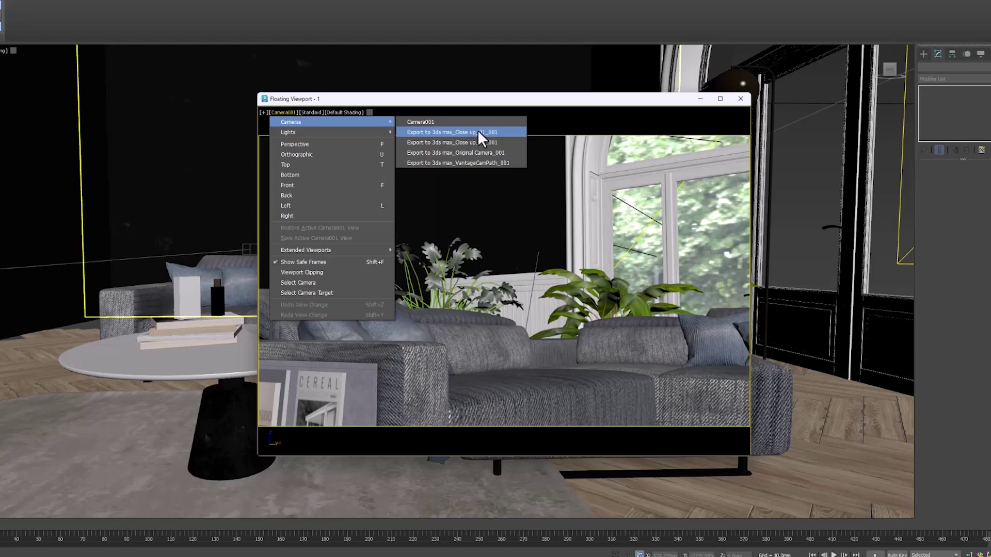
Look through Export to 3ds max_VantageCamPath_001 and scrub the timeline to preview its path.
click(488, 163)
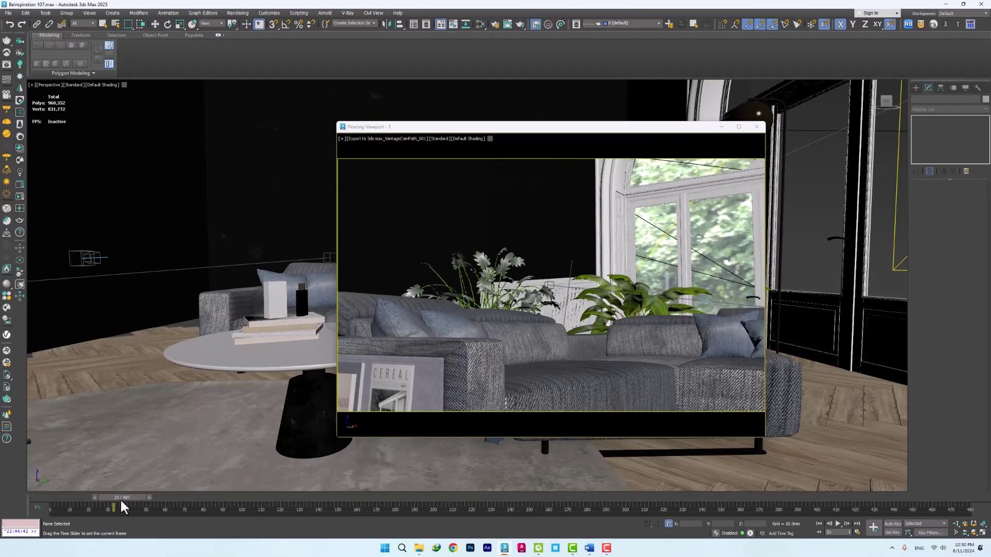
drag(123, 508, 3, 452)
key(w)
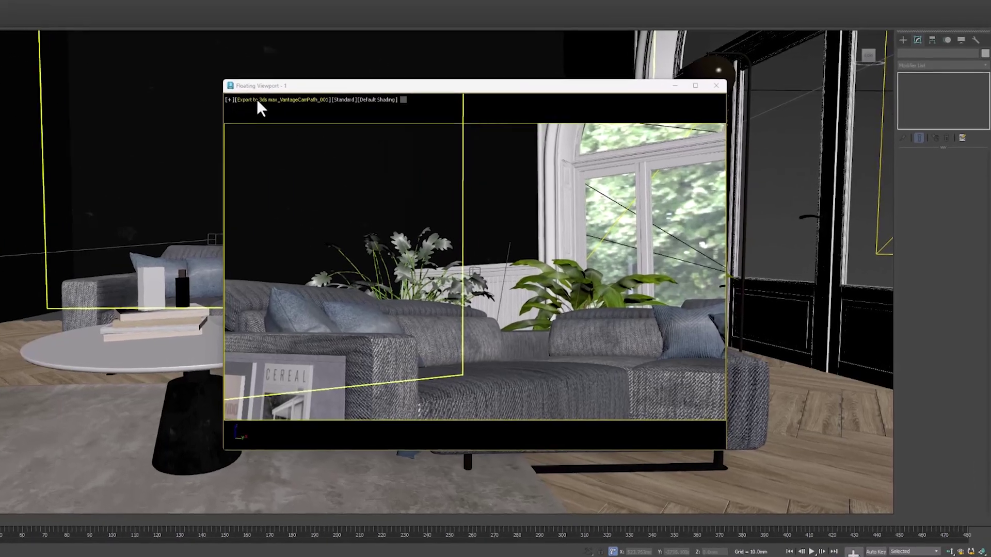
Select the viewport's VantageCamPath_001 camera, play its animation and review its parameters.
click(364, 139)
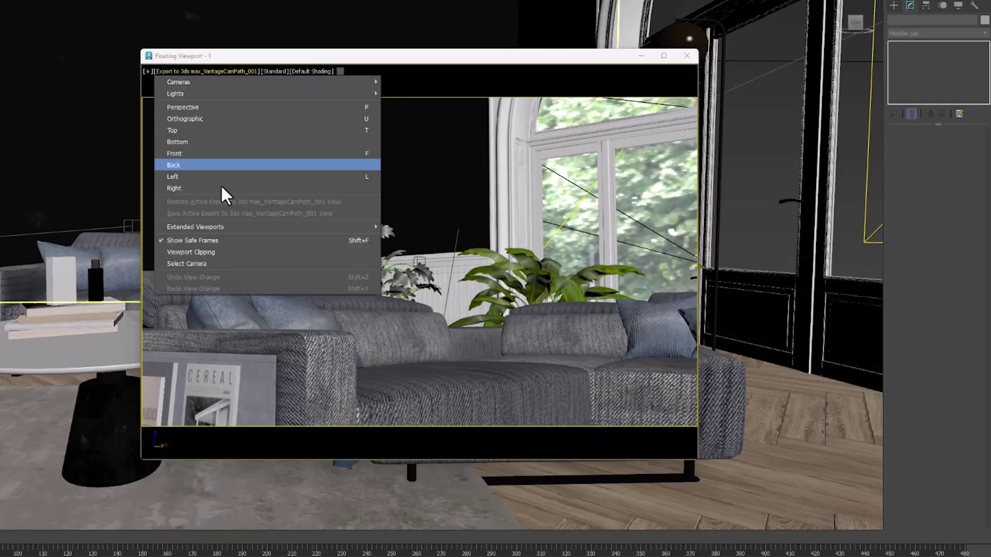
click(403, 285)
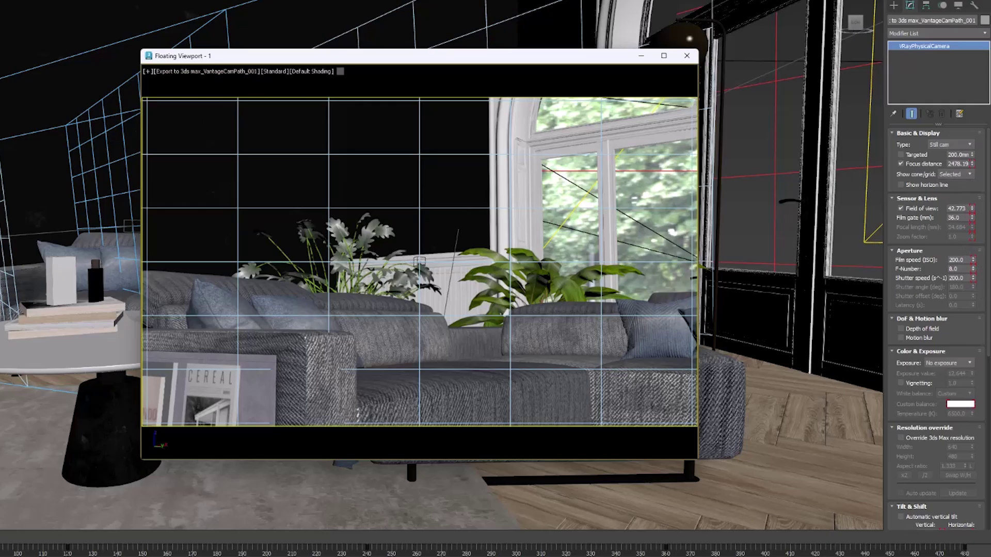
key(/)
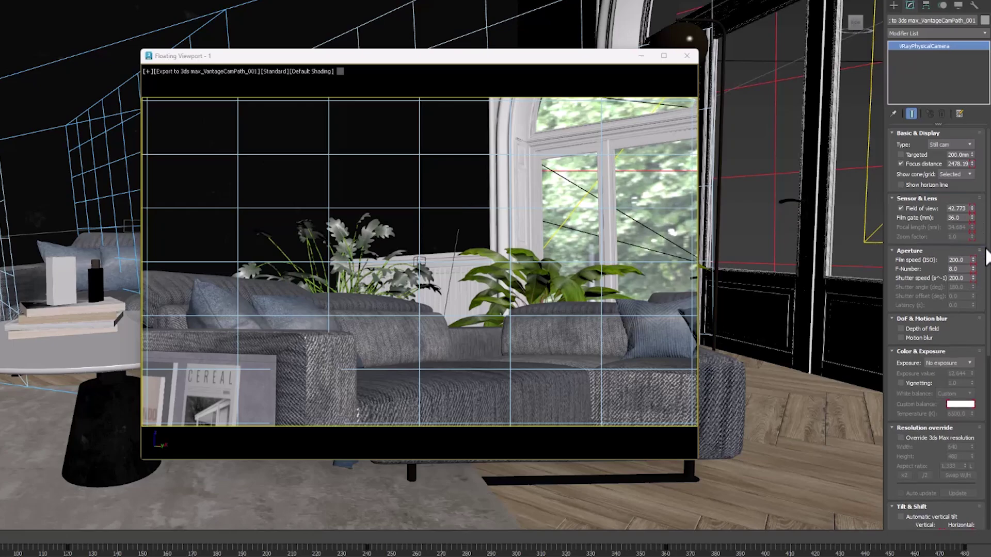
scroll(988, 257, down, 10)
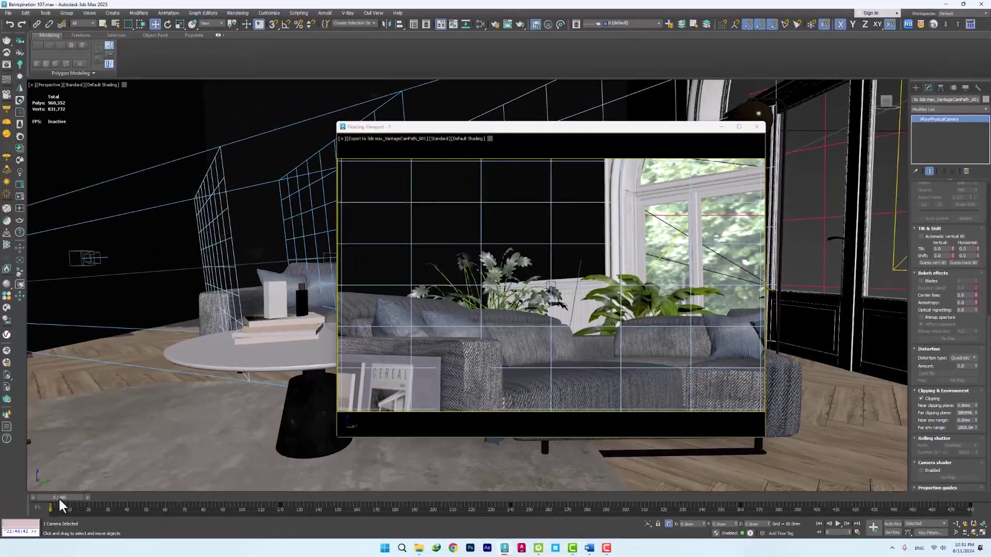
drag(57, 504, 663, 505)
Return the animation to frame 0 and select the sofa group.
key(w)
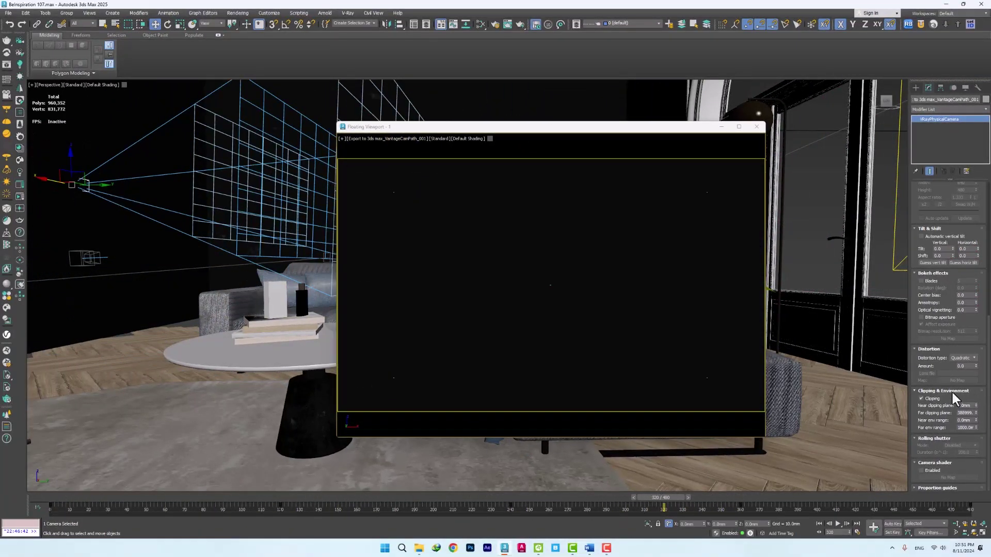
click(819, 524)
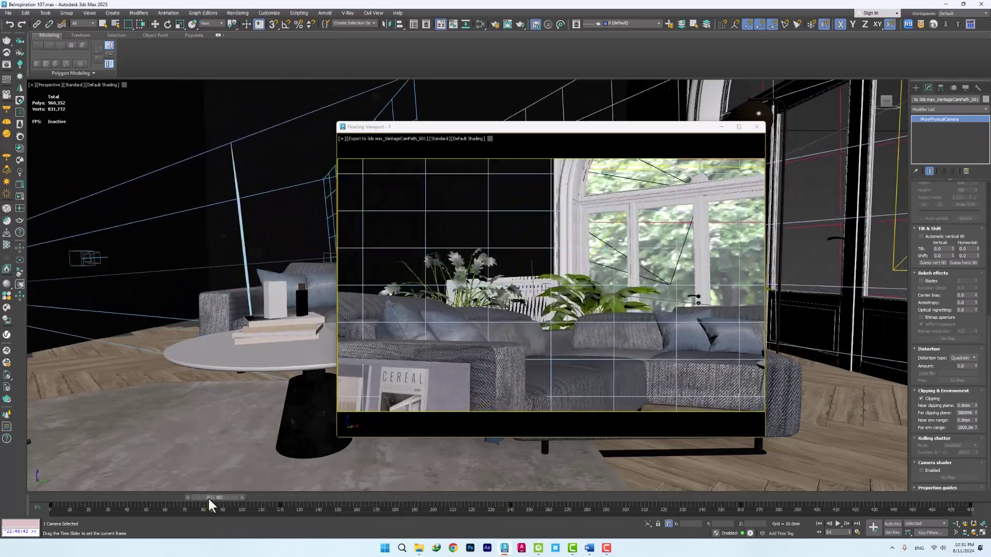
click(529, 333)
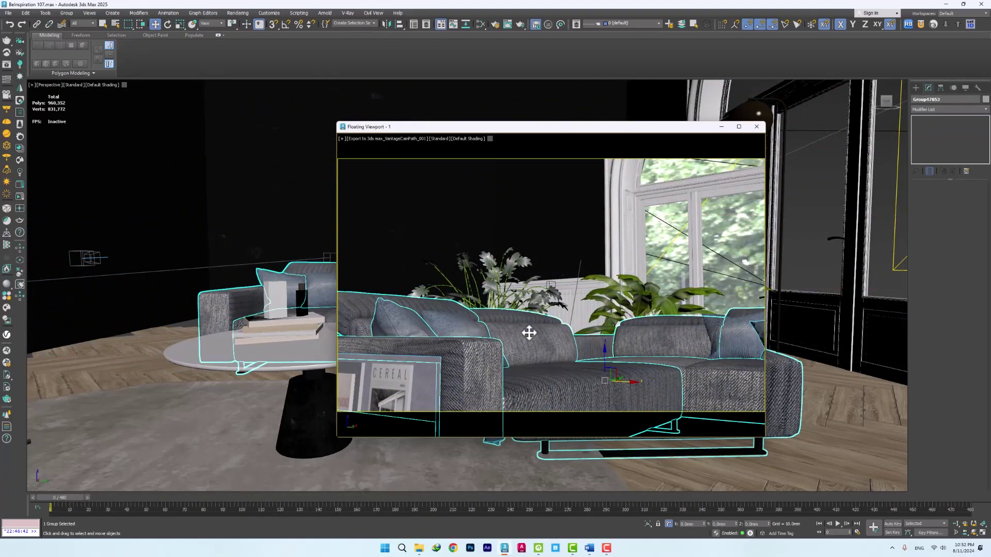
Back in Chaos Vantage, delete every clip in the camera track, starting from Close up_02, and confirm.
click(443, 518)
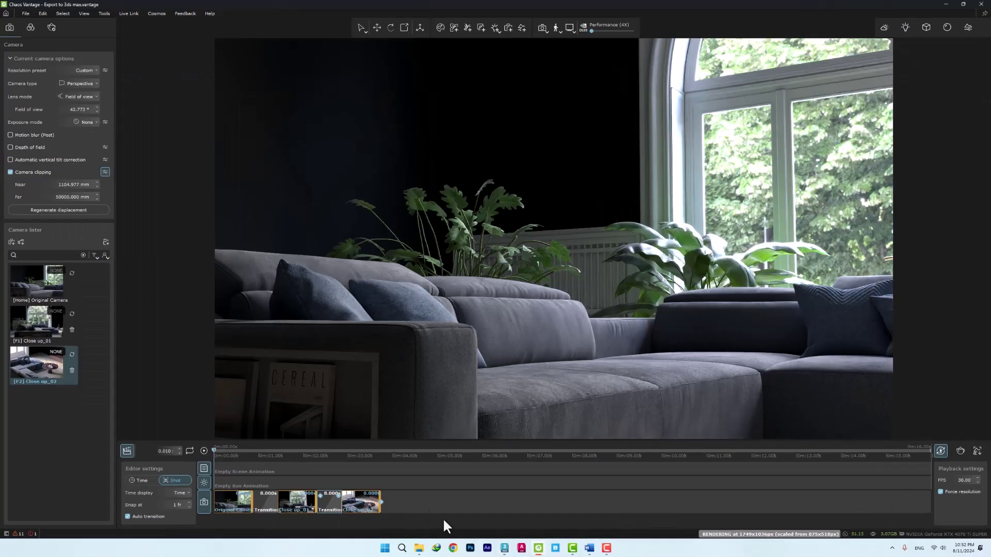
right_click(370, 503)
click(391, 492)
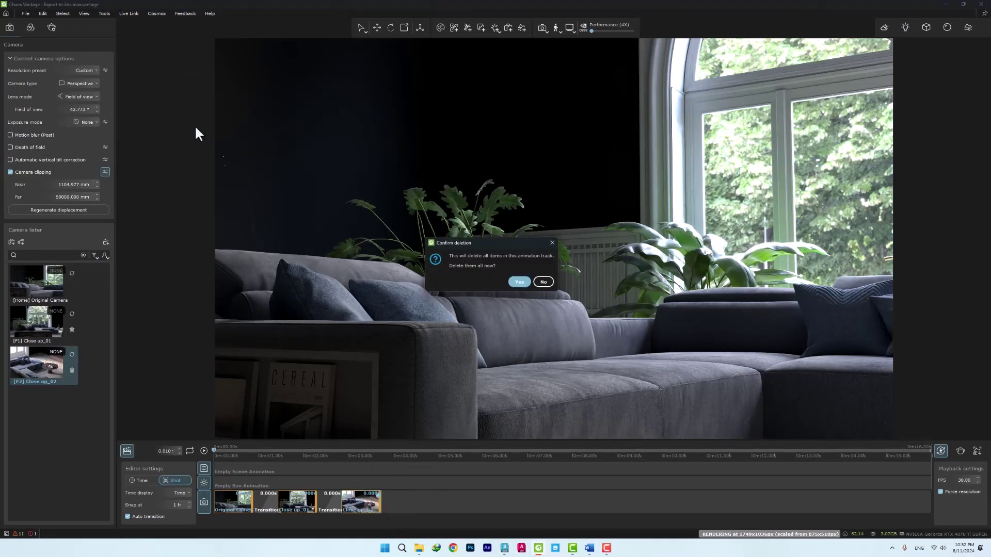
click(516, 282)
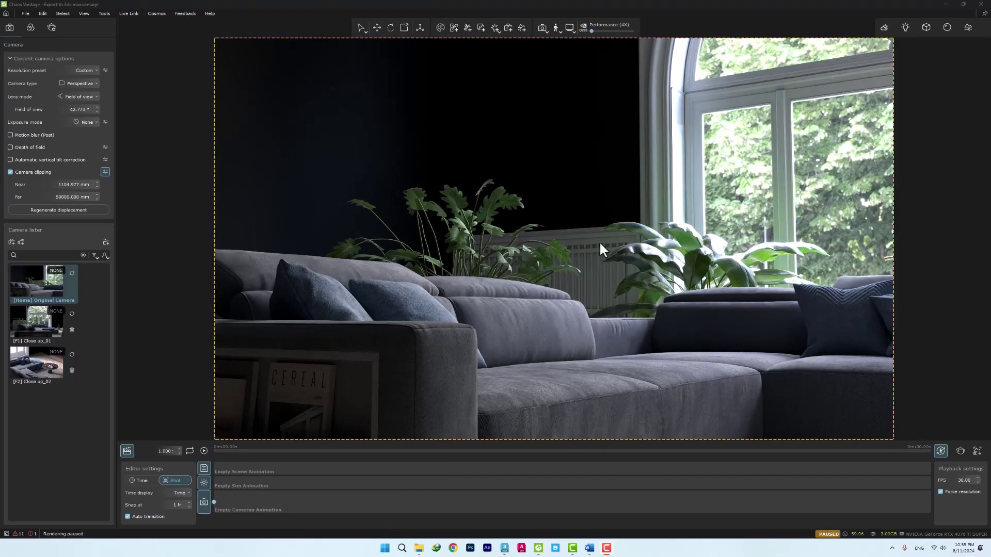
Start recording a camera movement and turn the view from the window toward the plants.
click(104, 13)
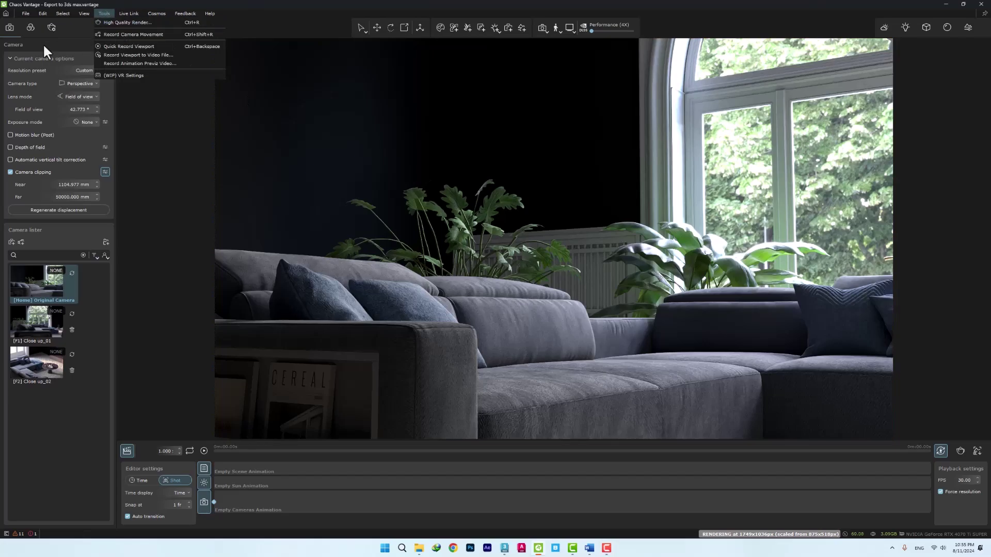
click(104, 14)
click(104, 14)
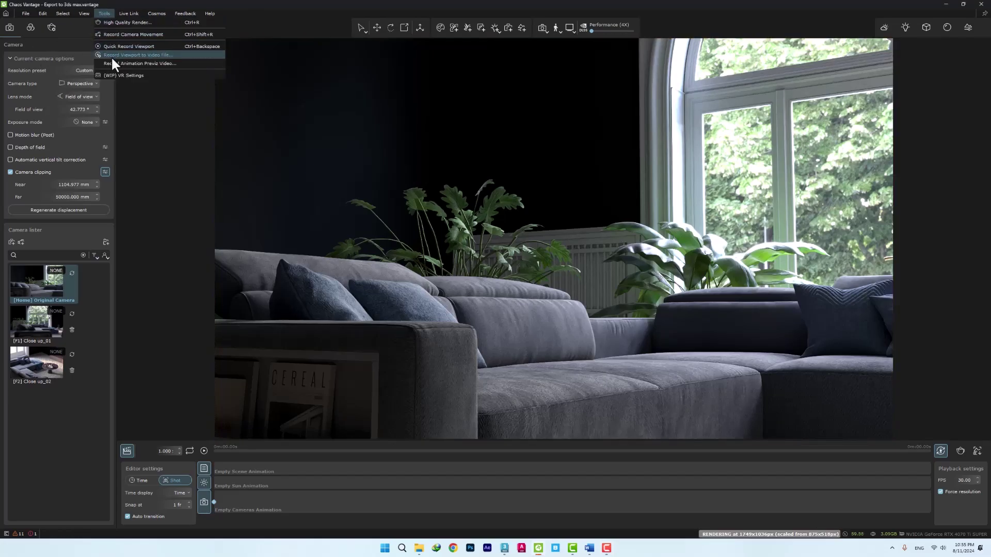
click(164, 34)
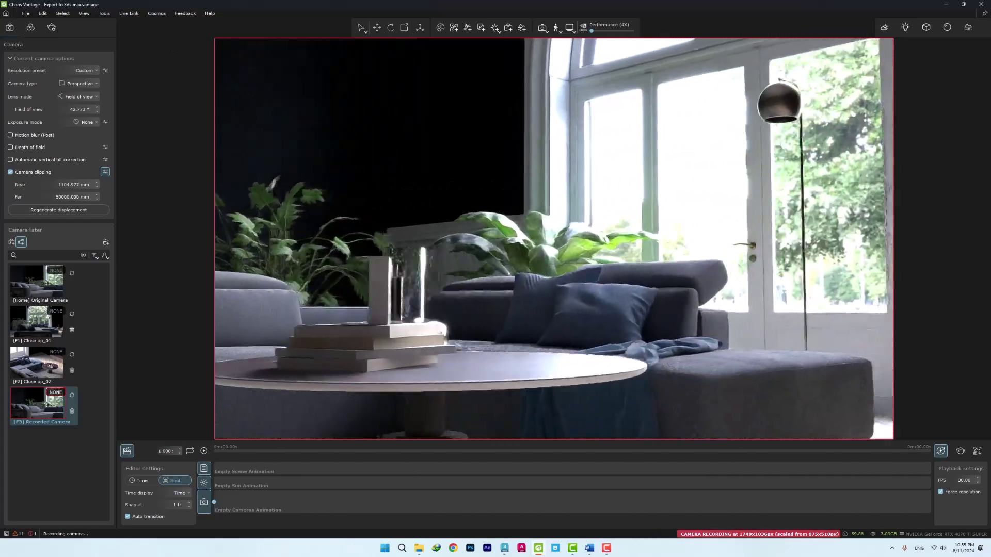
drag(664, 383, 645, 394)
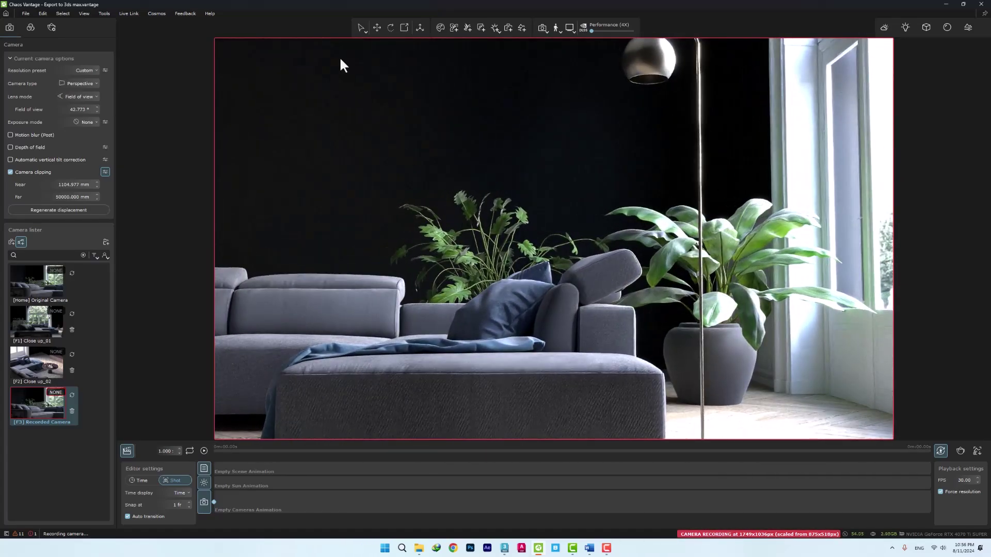
Stop recording to save the Recorded Camera, and add it as a clip on the camera track.
click(104, 13)
click(127, 34)
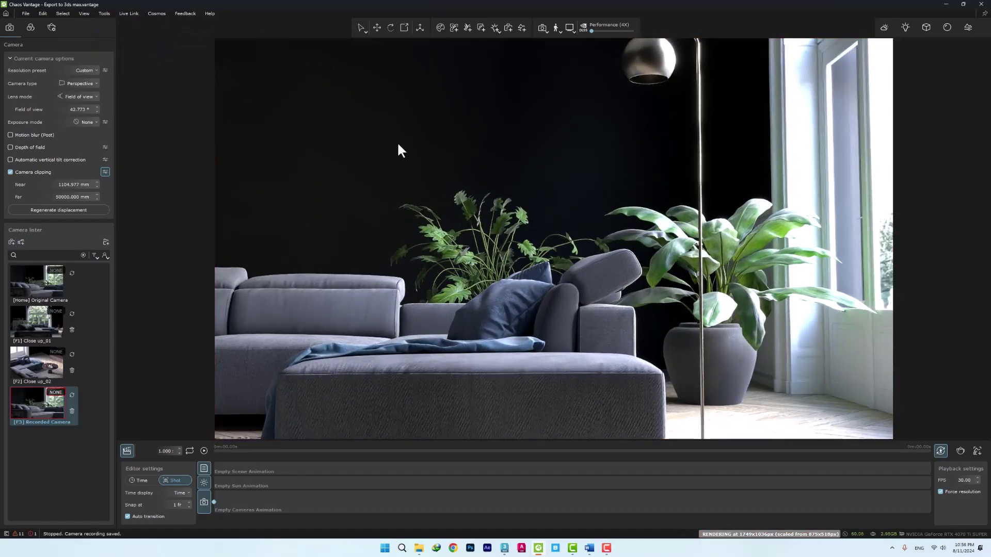
drag(54, 400, 237, 502)
Play back the F3 Recorded Camera clip on the camera animation track.
click(202, 450)
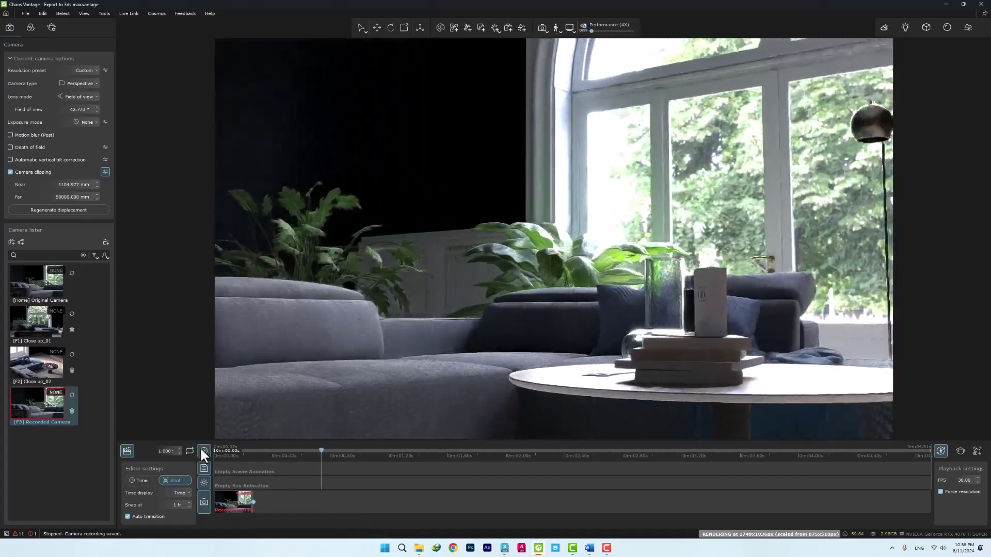